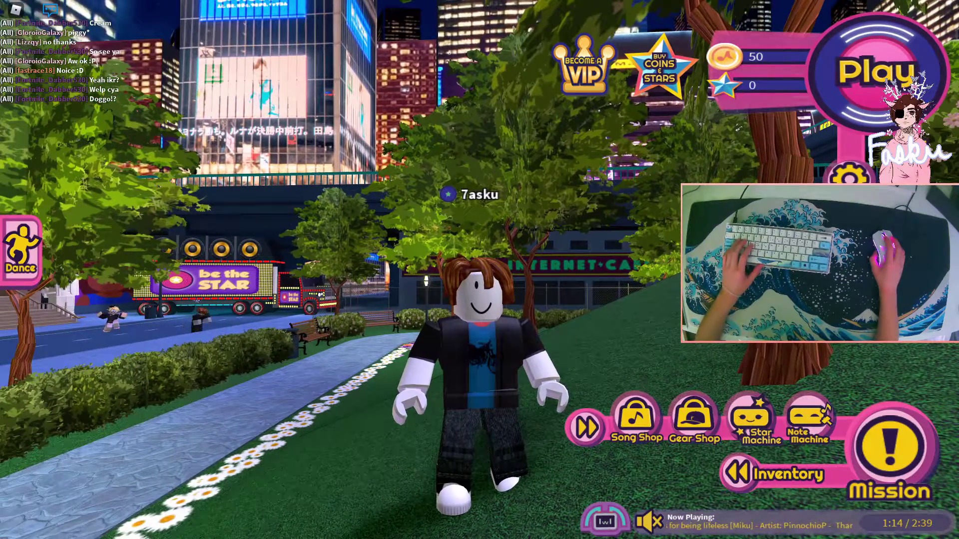
Set the game's graphics mode to Manual and lower the graphics quality to its first level.
{"action": "key", "text": "Left"}
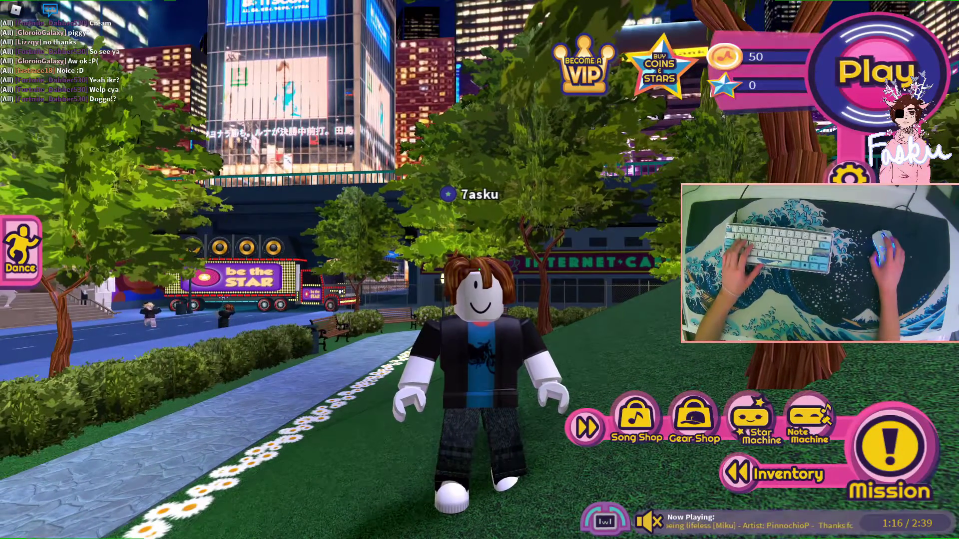
{"action": "scroll", "coordinate": [480, 269], "scroll_direction": "up", "scroll_amount": 3}
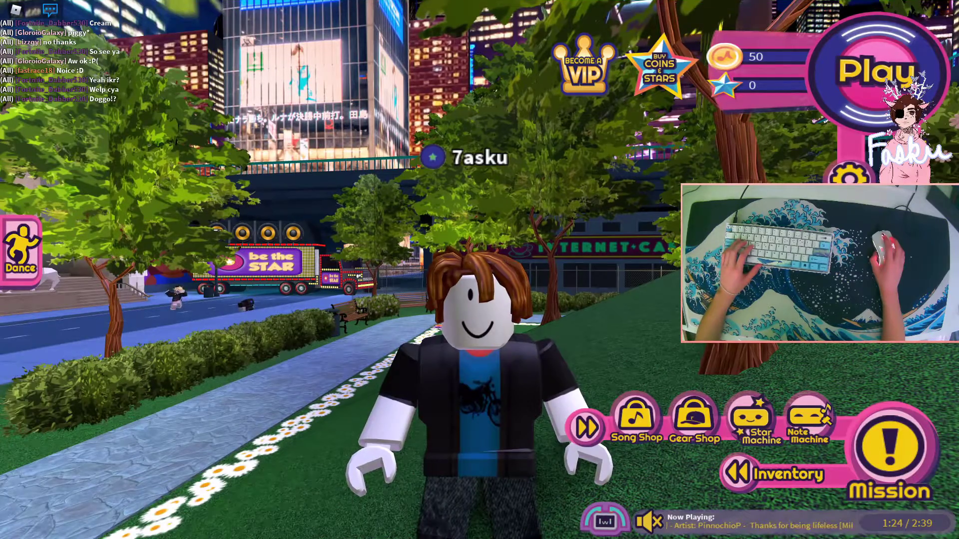
{"action": "key", "text": "Escape"}
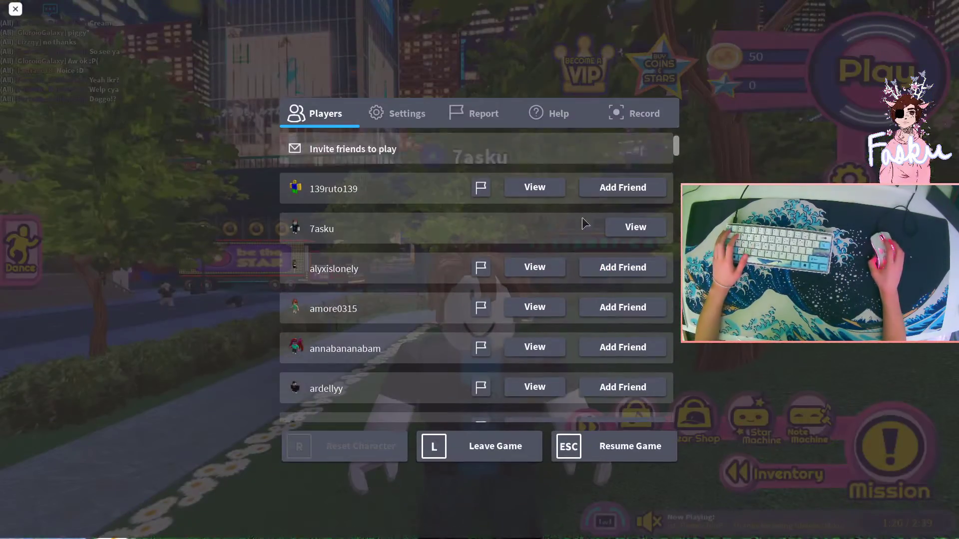
{"action": "left_click", "coordinate": [405, 114]}
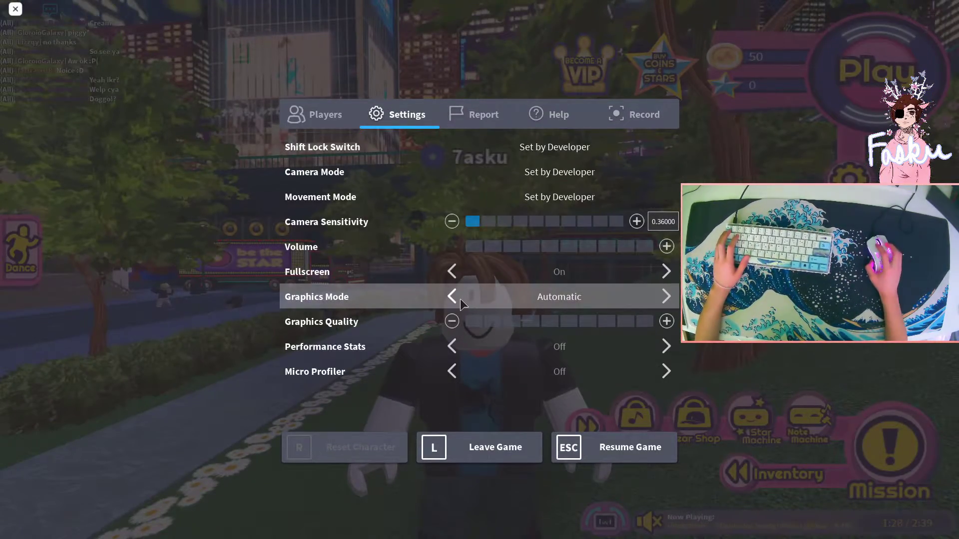
{"action": "left_click", "coordinate": [452, 297]}
{"action": "left_click", "coordinate": [472, 320]}
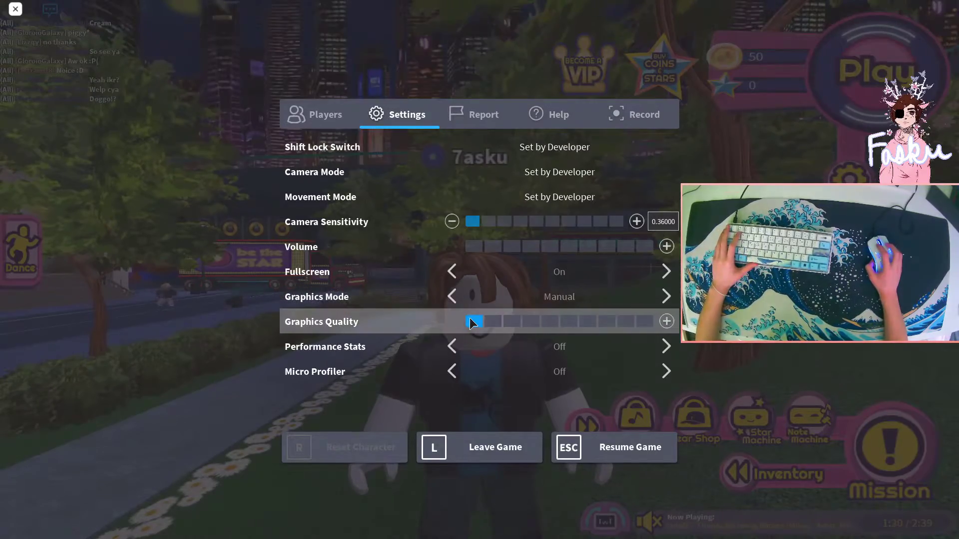
{"action": "key", "text": "Escape"}
{"action": "key", "text": "w"}
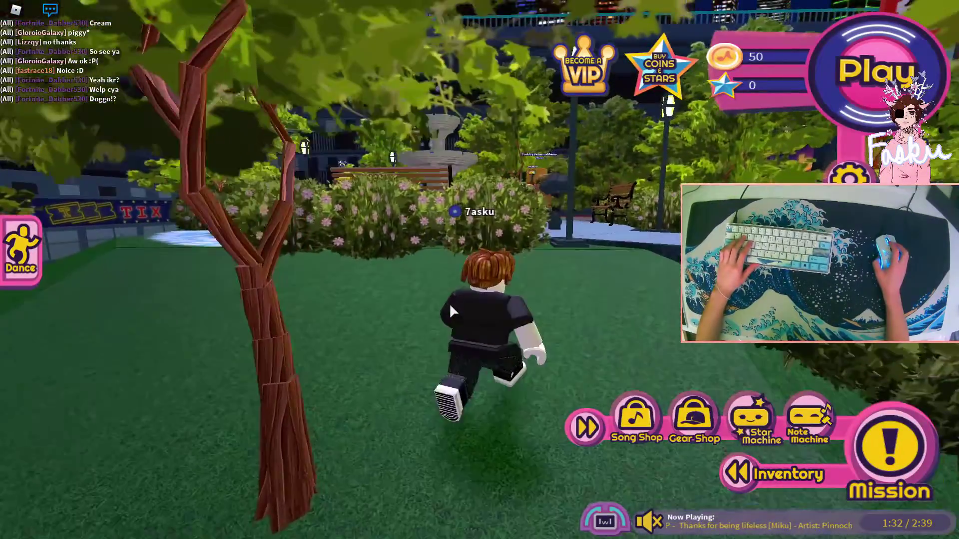
{"action": "key", "text": "a"}
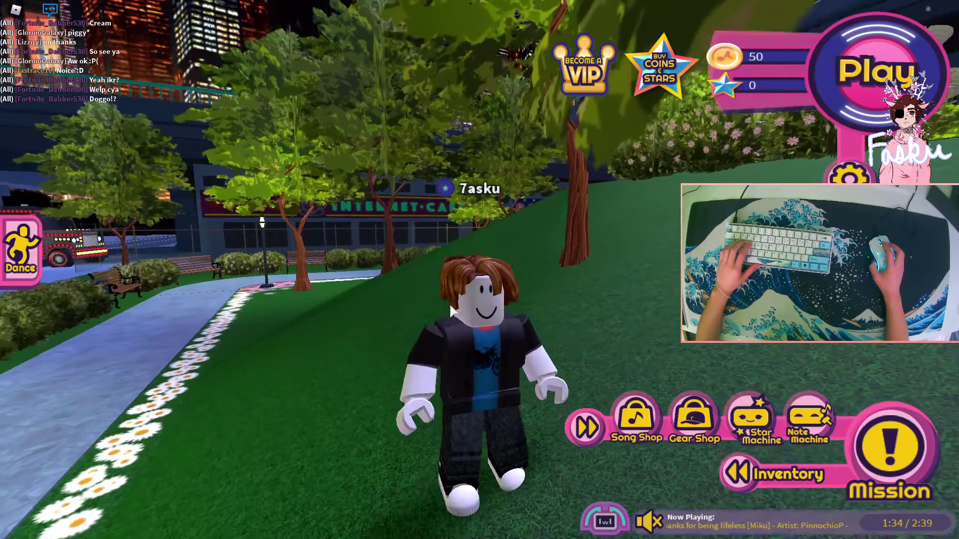
{"action": "scroll", "coordinate": [449, 304], "scroll_direction": "up", "scroll_amount": 3}
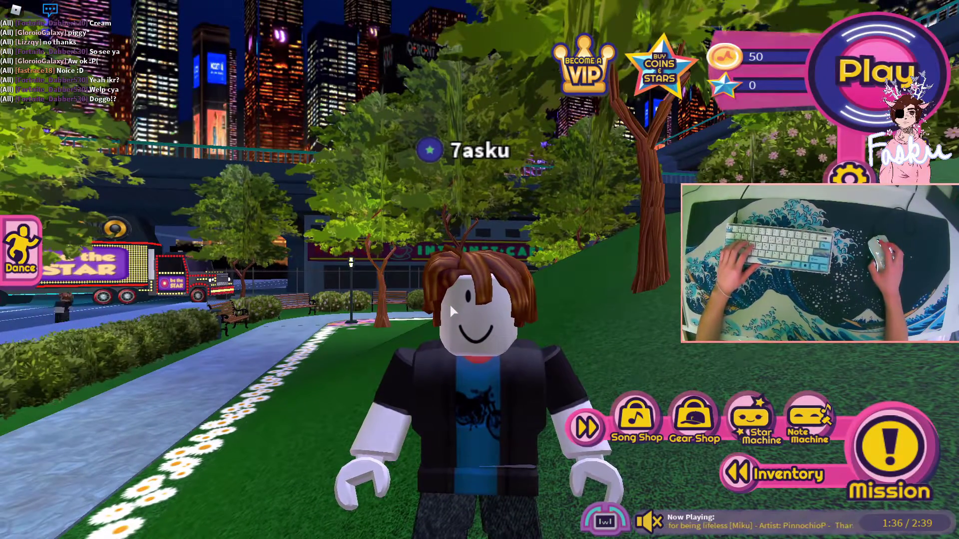
Check the graphics mode and graphics quality in the game settings, then resume the game.
{"action": "key", "text": "Escape"}
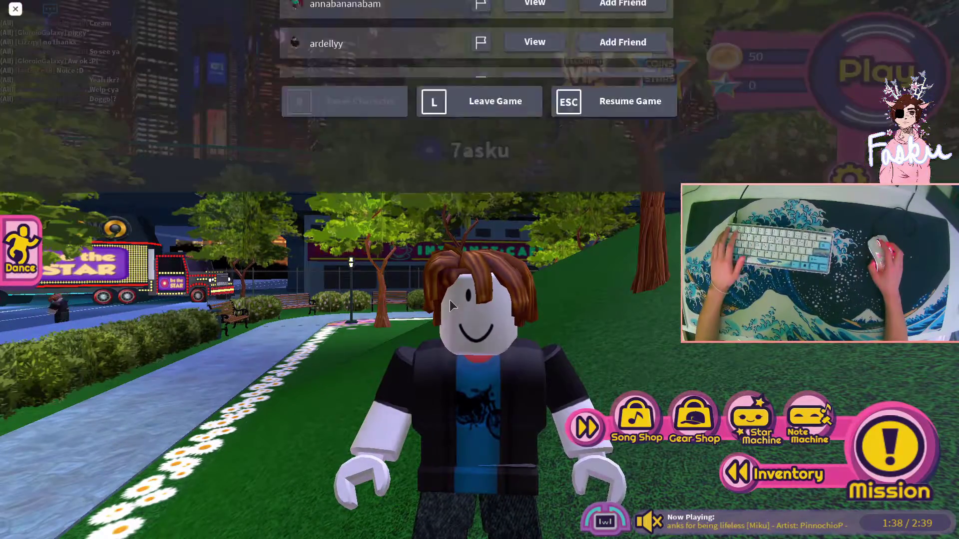
{"action": "left_click", "coordinate": [400, 124]}
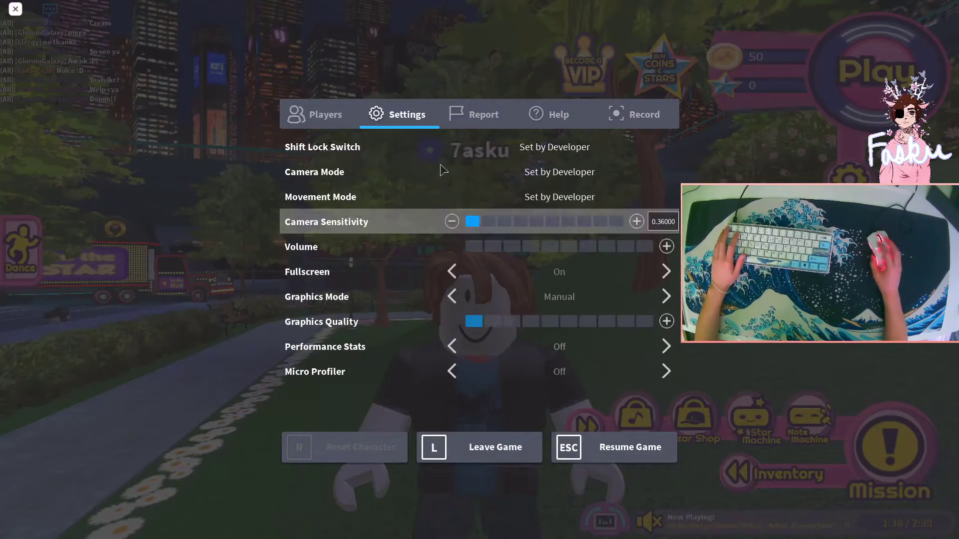
{"action": "left_click", "coordinate": [308, 113]}
{"action": "key", "text": "Escape"}
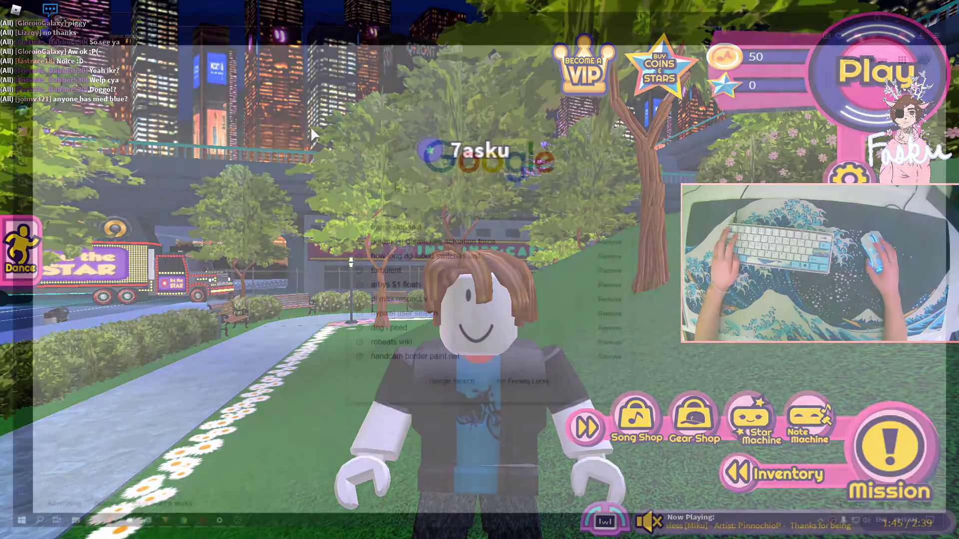
Search Google for "roblox fps unlocker" and return to the game.
{"action": "type", "text": "roblox fps unlocker"}
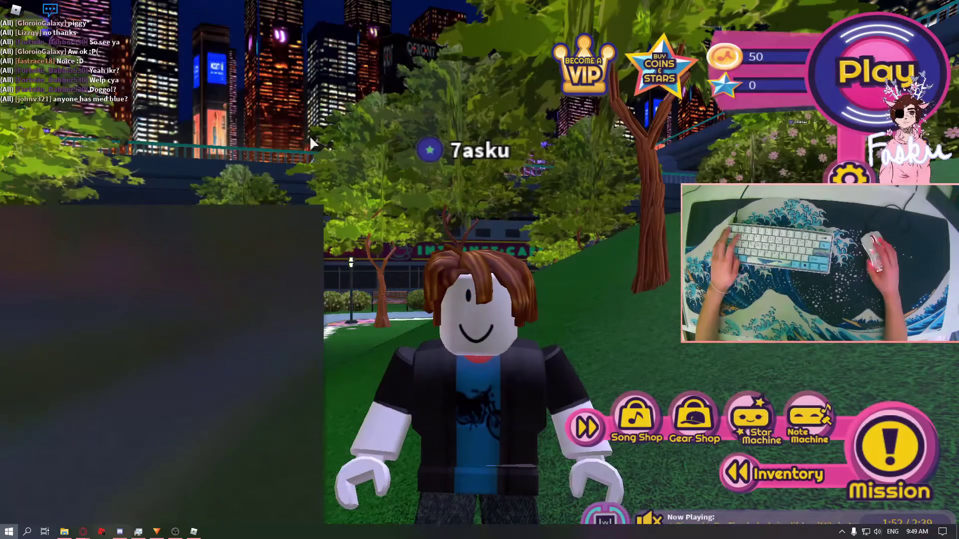
{"action": "left_click", "coordinate": [101, 531]}
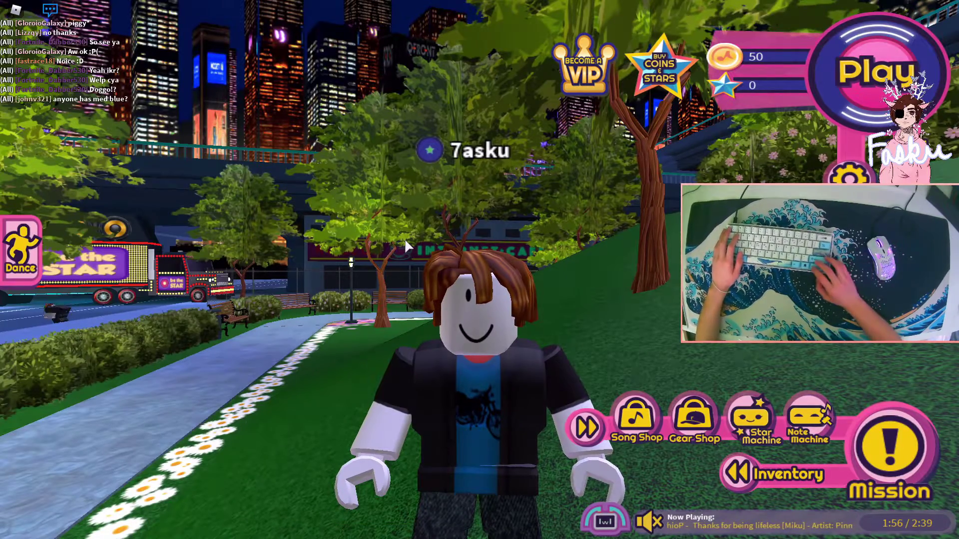
Show the FPS and network statistics overlay in the game and hide the chat.
{"action": "key", "text": "shift+F3"}
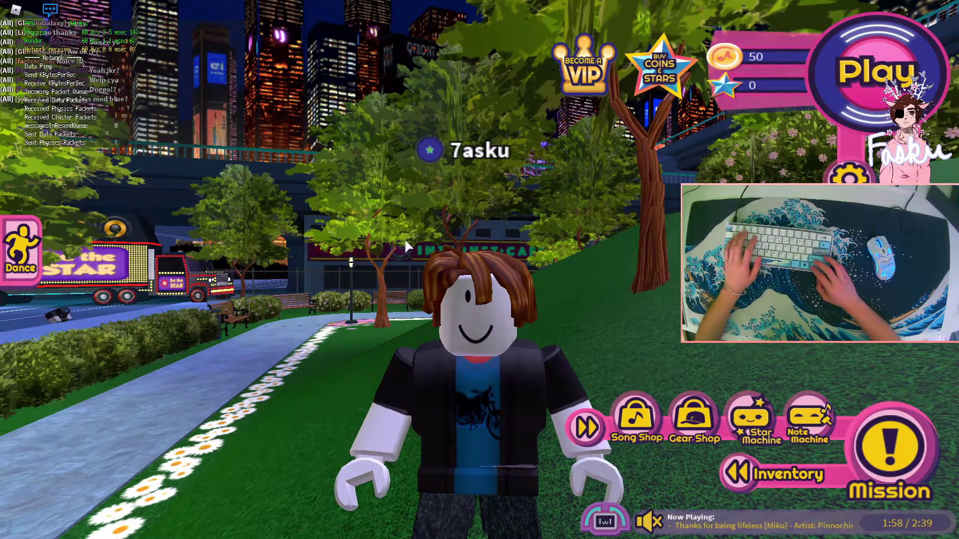
{"action": "key", "text": "shift+F3"}
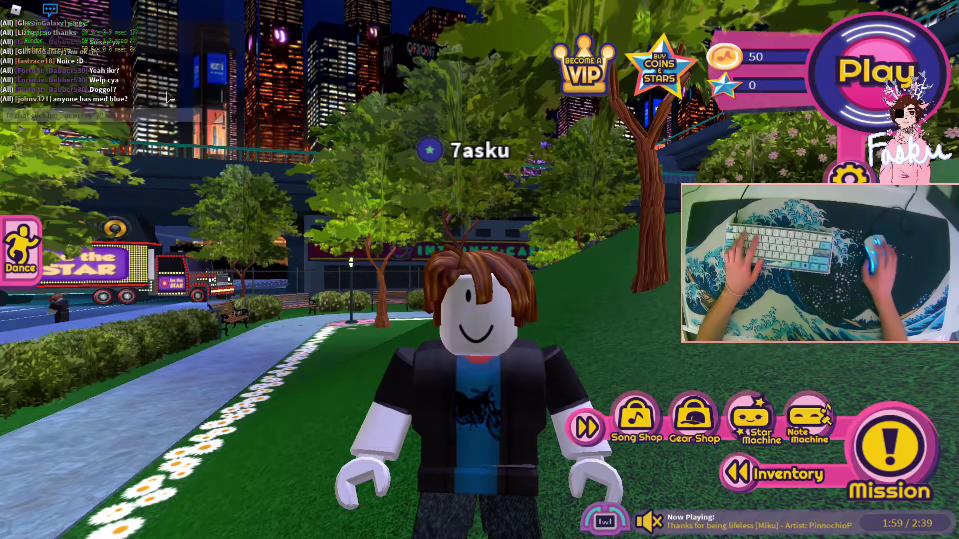
{"action": "left_click", "coordinate": [52, 12]}
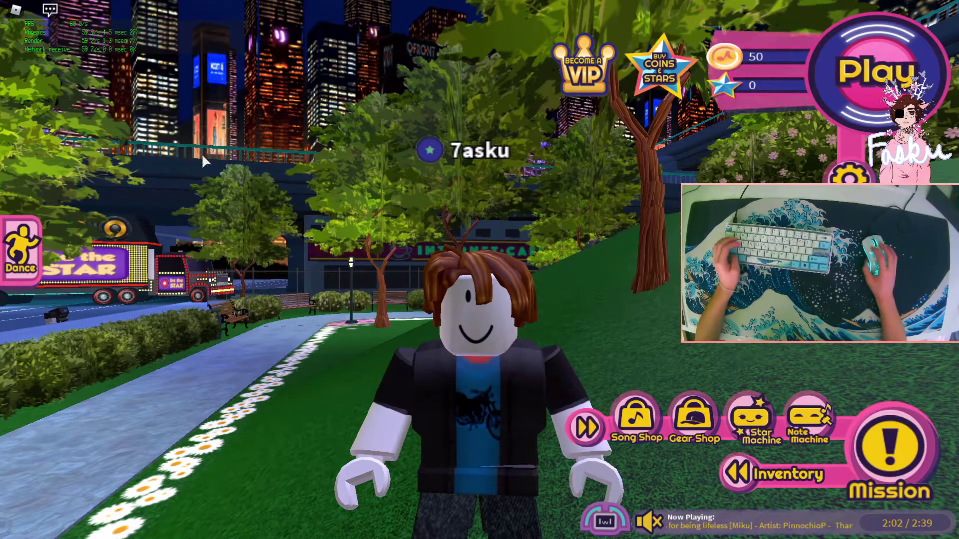
Run the Roblox FPS unlocker to lift the frame-rate cap and collapse the Buy shortcuts in the game lobby.
{"action": "key", "text": "super"}
{"action": "left_click", "coordinate": [209, 481]}
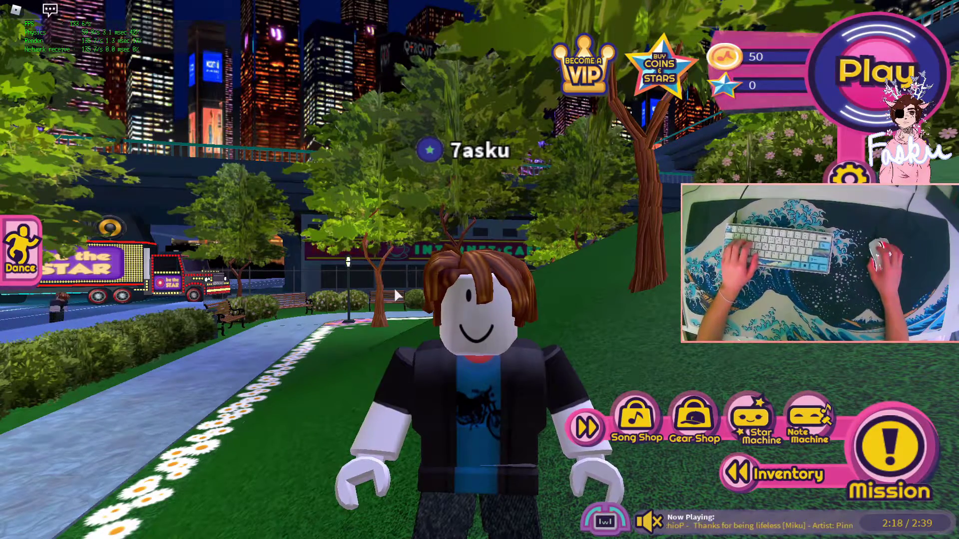
{"action": "key", "text": "a"}
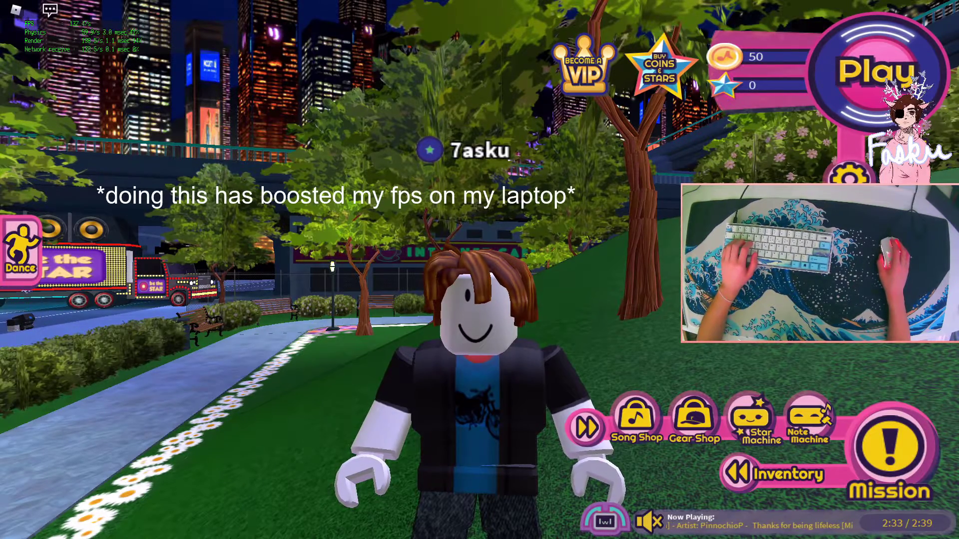
{"action": "left_click", "coordinate": [586, 427]}
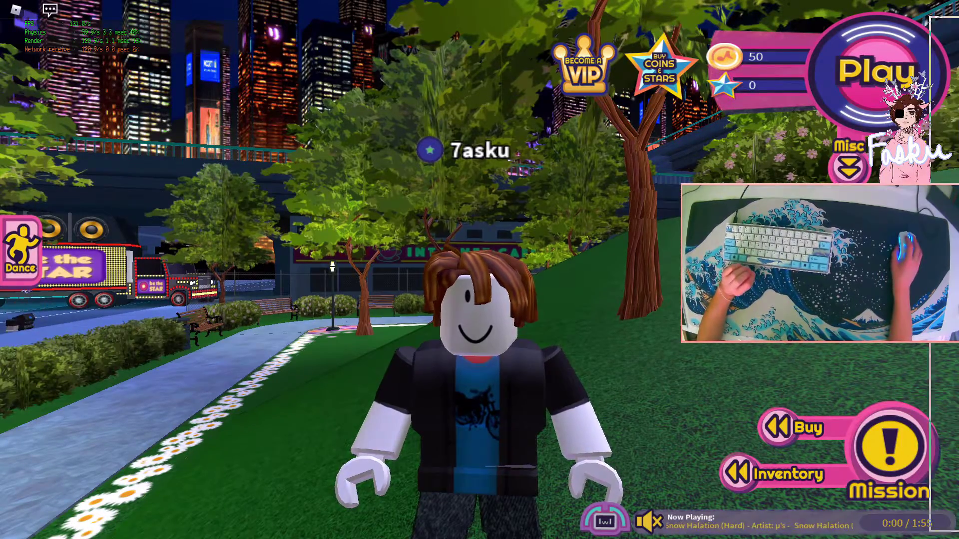
Switch to Discord and examine the Hardware Acceleration option in its Appearance settings.
{"action": "key", "text": "alt+Tab"}
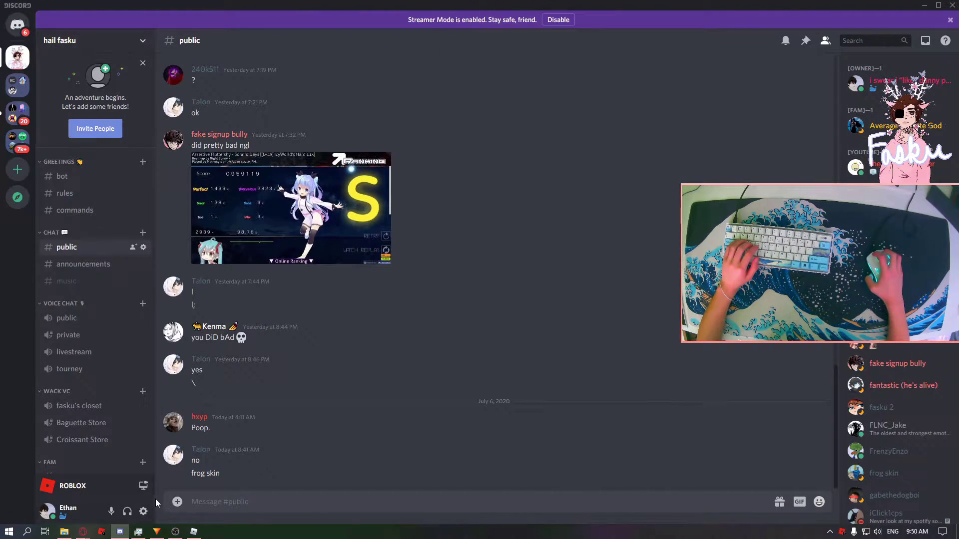
{"action": "left_click", "coordinate": [143, 511]}
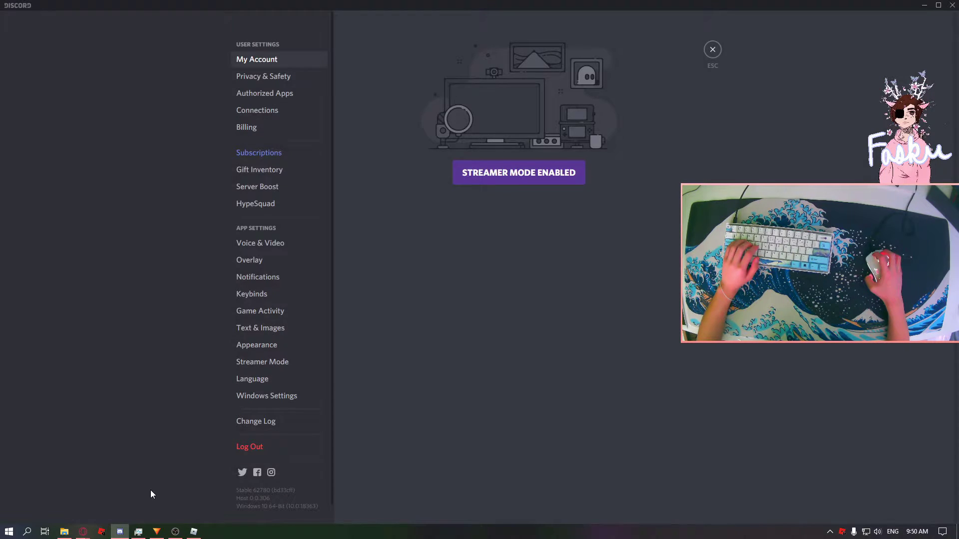
{"action": "left_click", "coordinate": [252, 345]}
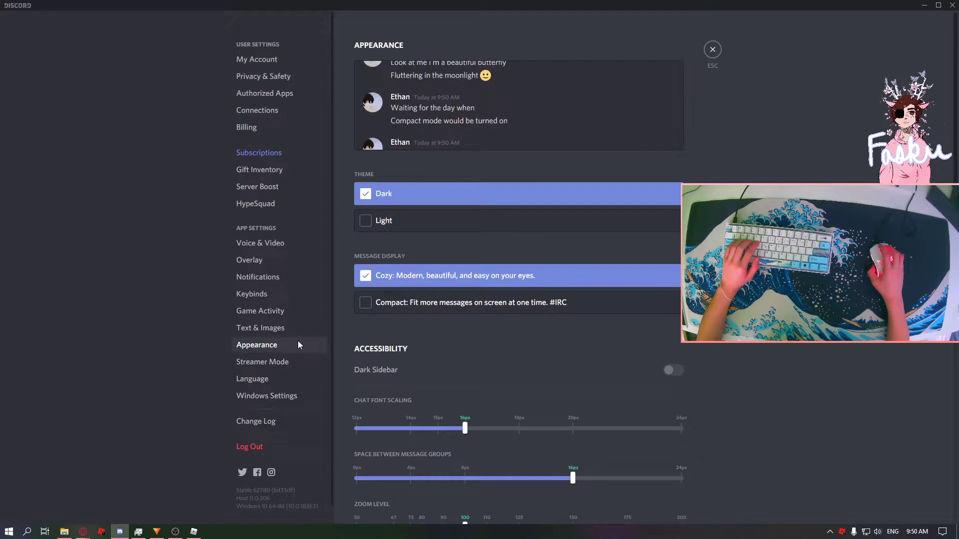
{"action": "scroll", "coordinate": [355, 345], "scroll_direction": "down", "scroll_amount": 6}
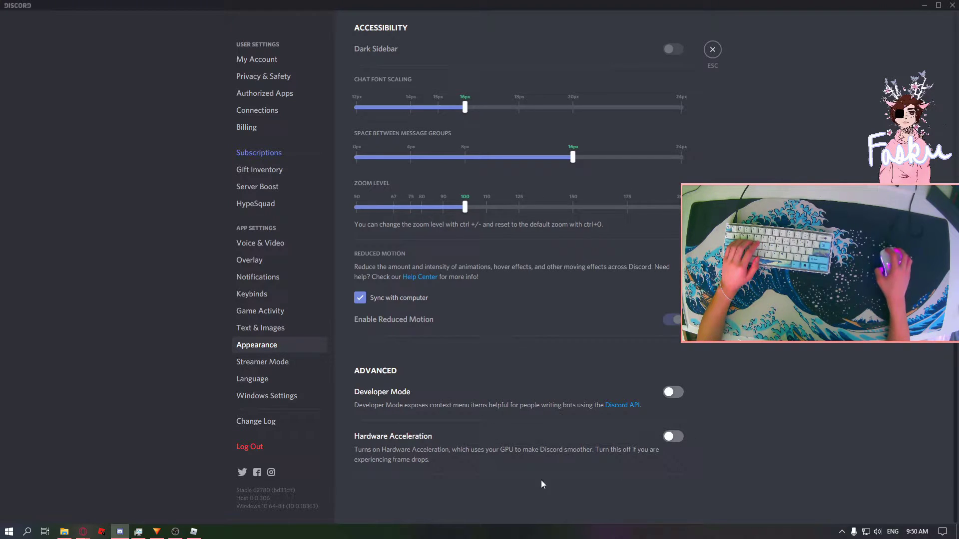
Switch to Google Chrome and search its settings for "hardware" to examine the hardware acceleration option.
{"action": "left_click", "coordinate": [27, 531]}
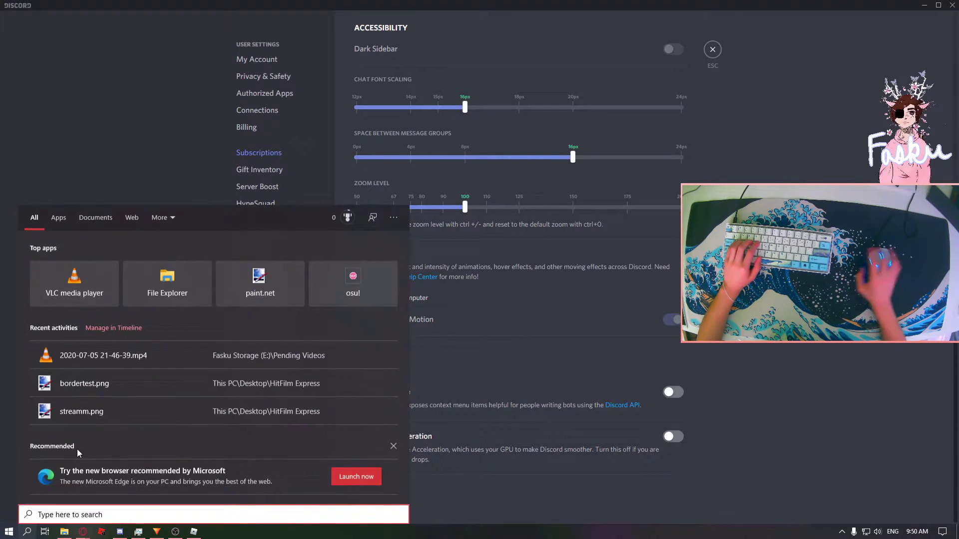
{"action": "type", "text": "google"}
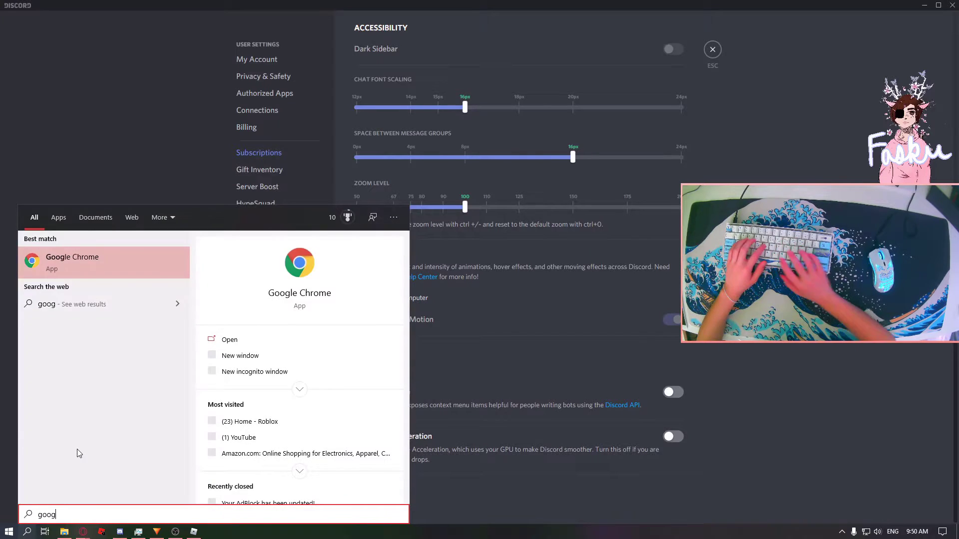
{"action": "left_click", "coordinate": [82, 262]}
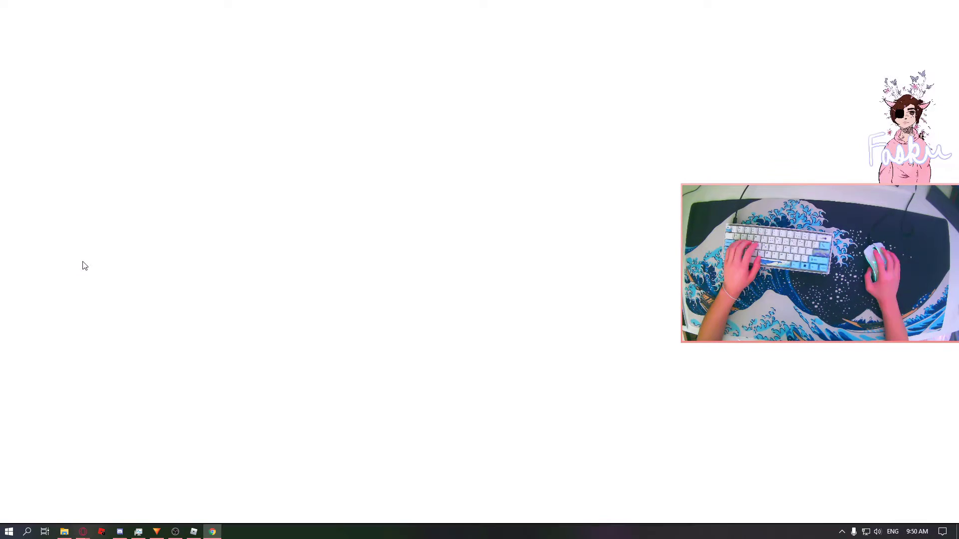
{"action": "left_click", "coordinate": [948, 26]}
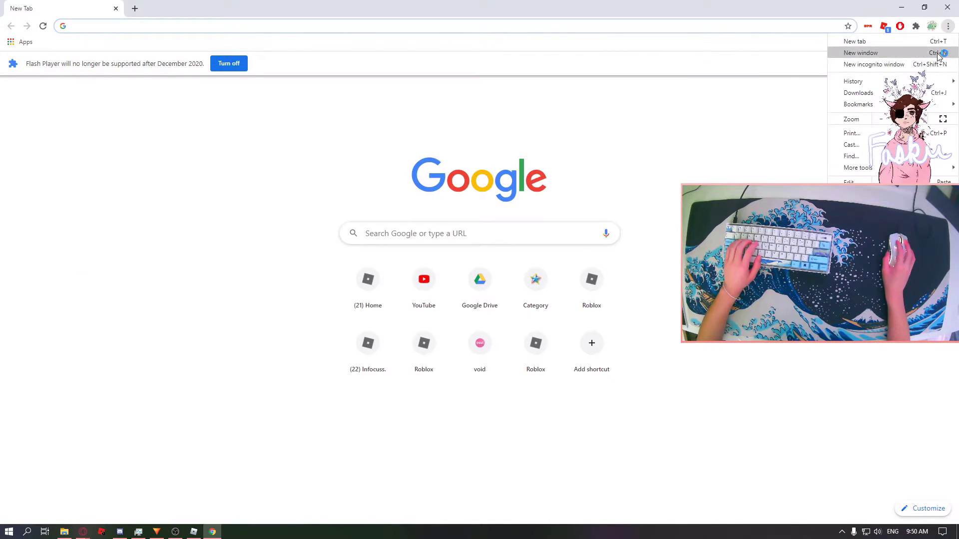
{"action": "left_click", "coordinate": [855, 197]}
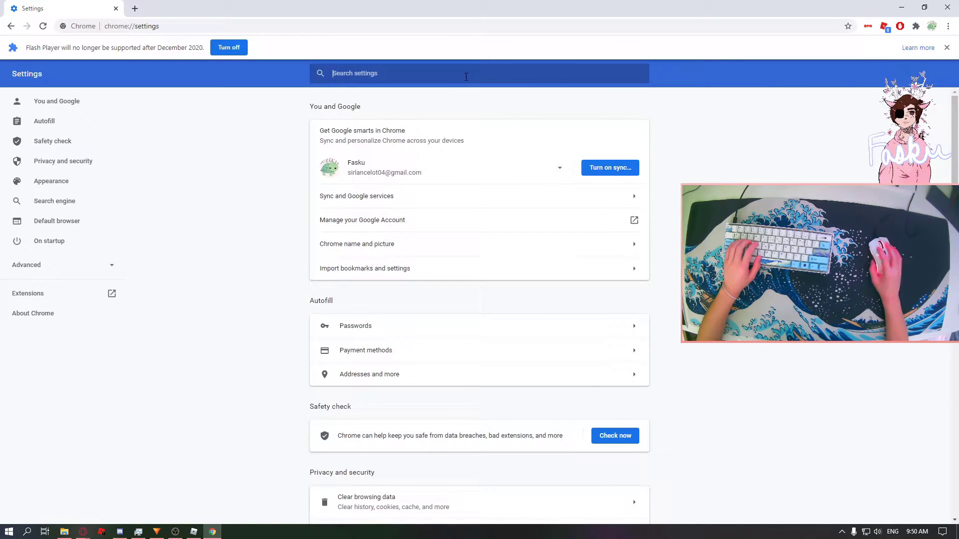
{"action": "type", "text": "hardware"}
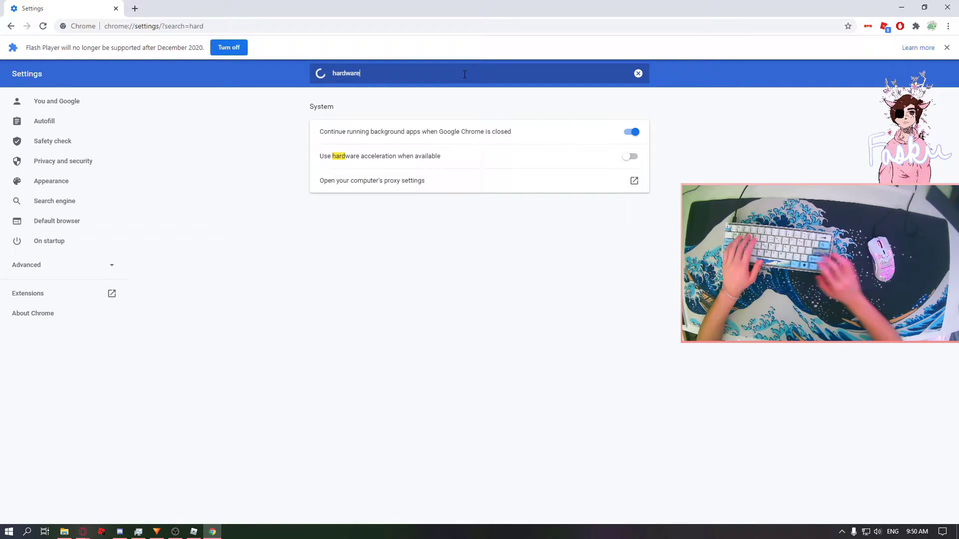
Switch to Spotify and bring up its Hardware Acceleration view option.
{"action": "left_click", "coordinate": [27, 531]}
{"action": "type", "text": "spoti"}
{"action": "key", "text": "Return"}
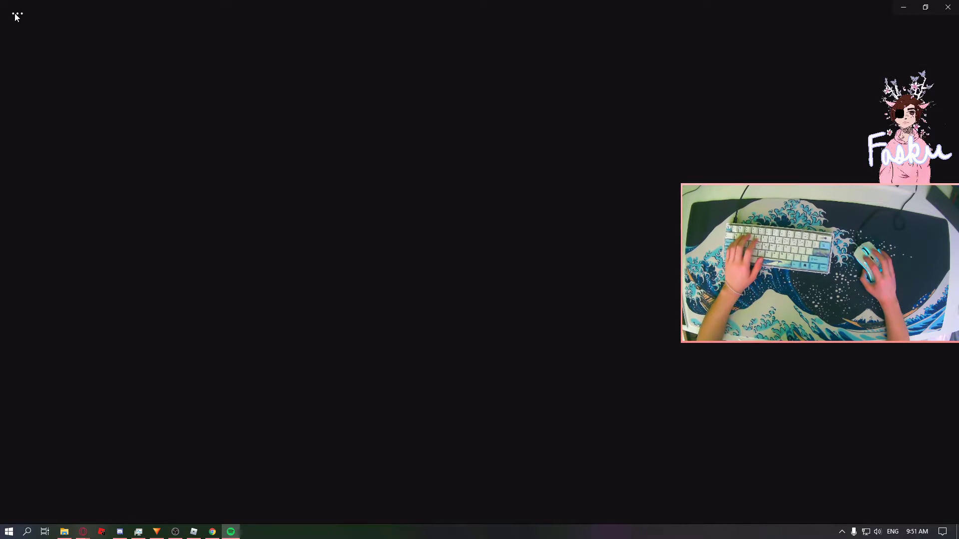
{"action": "left_click", "coordinate": [17, 15]}
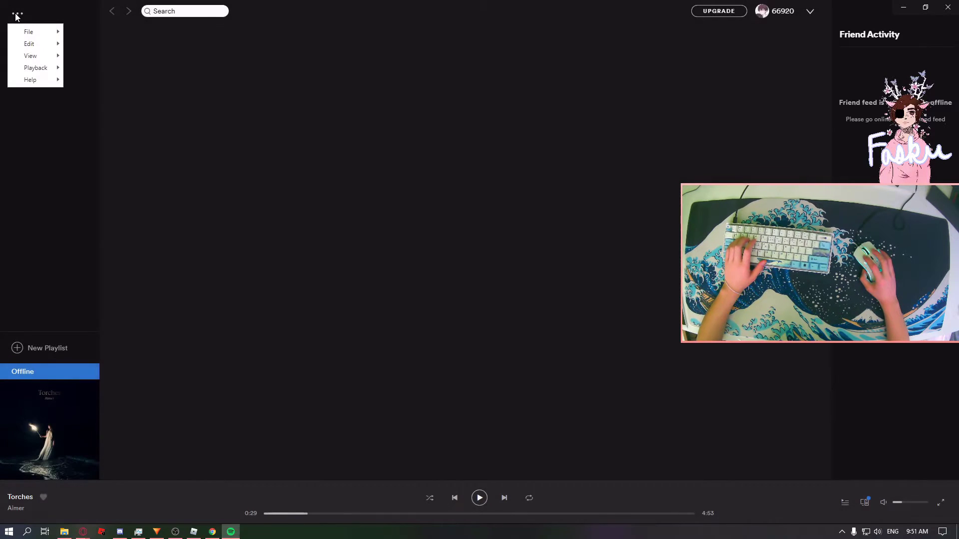
{"action": "mouse_move", "coordinate": [28, 43]}
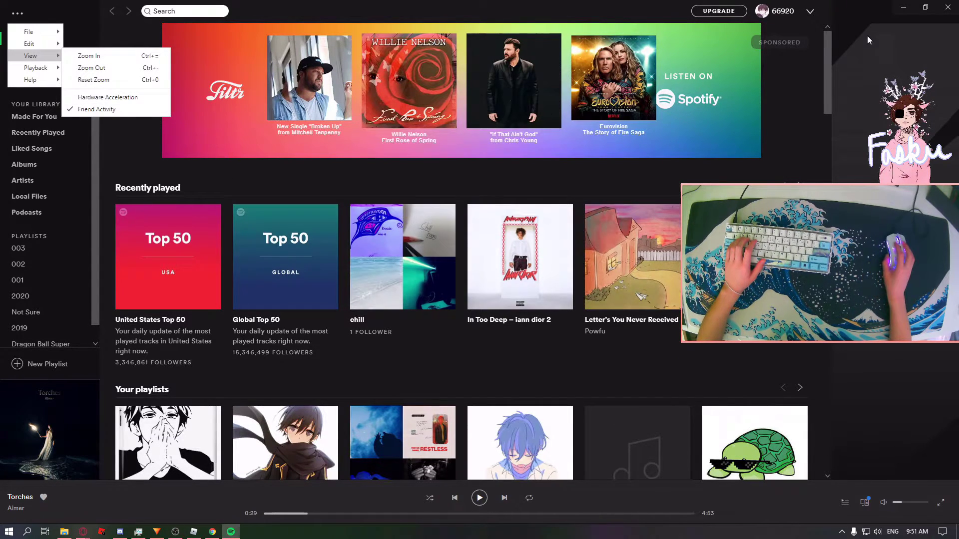
Close Spotify and minimize the Chrome window.
{"action": "left_click", "coordinate": [881, 7]}
{"action": "left_click", "coordinate": [948, 9]}
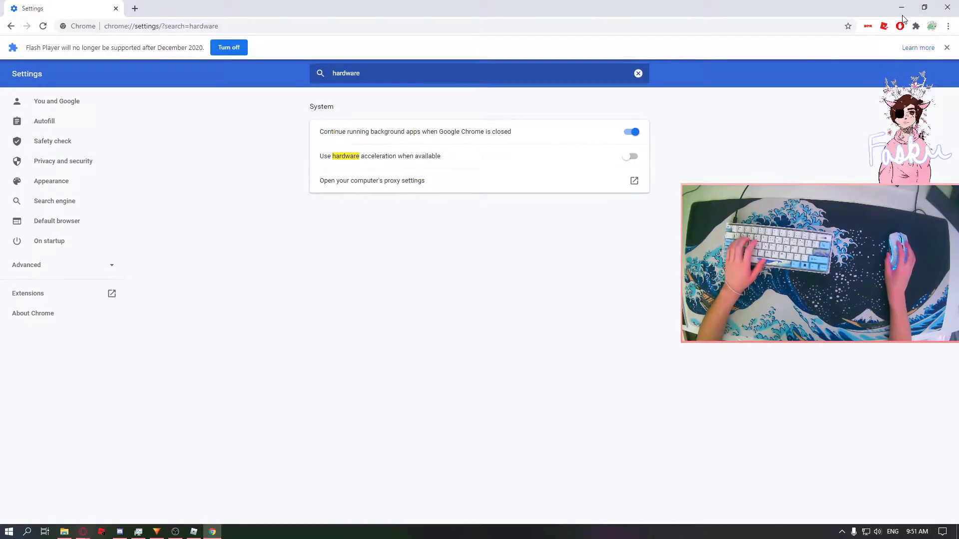
{"action": "left_click", "coordinate": [900, 11]}
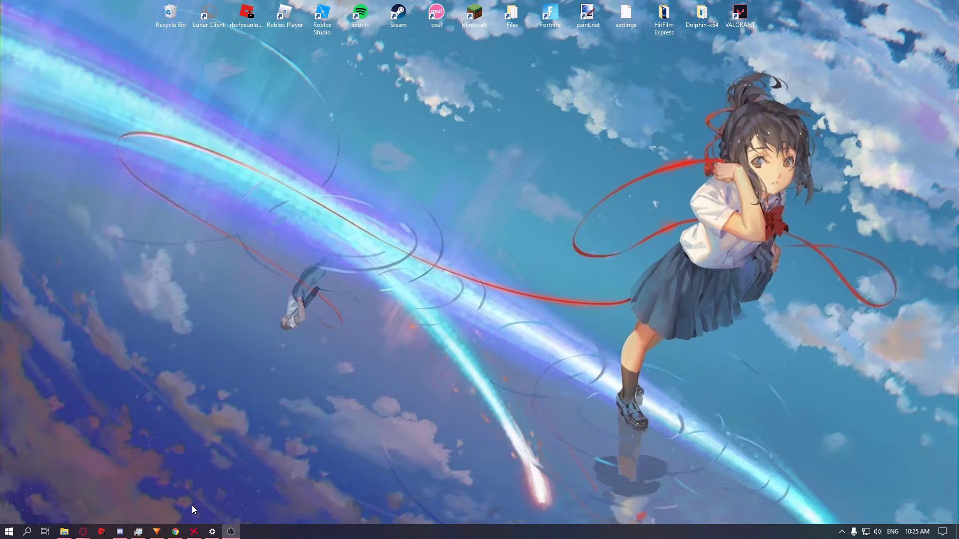
Switch to AMD Radeon Software and examine the custom resolution options for Display 2, including the refresh rate, without creating one.
{"action": "left_click", "coordinate": [194, 531]}
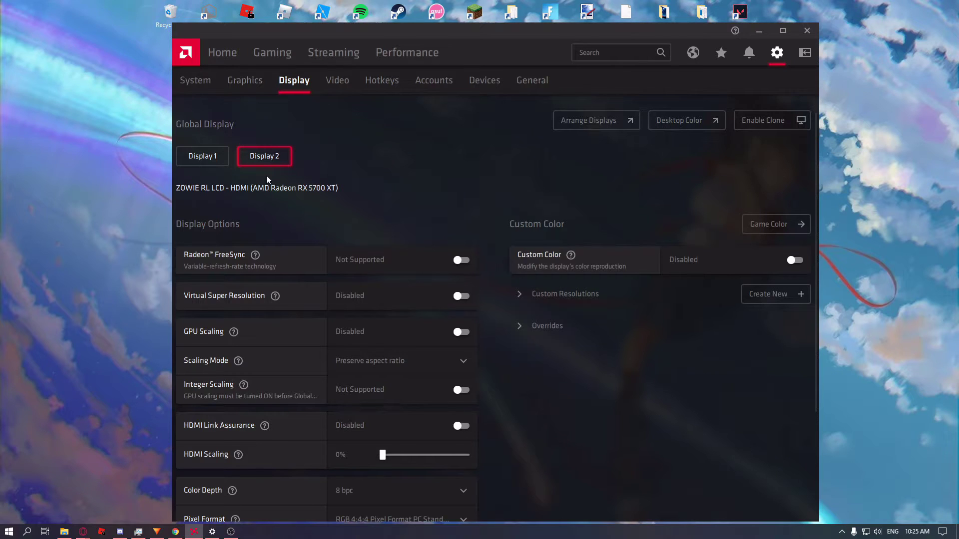
{"action": "left_click", "coordinate": [771, 298]}
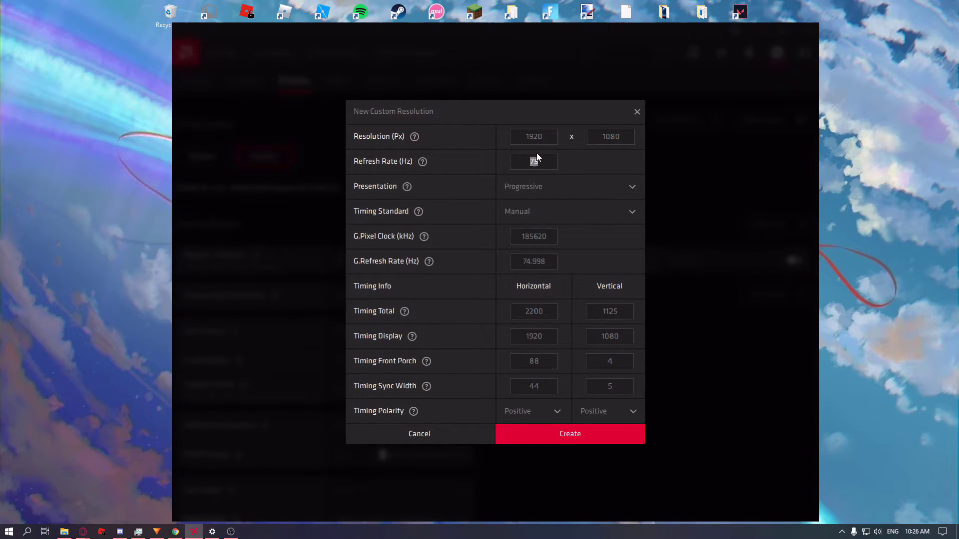
{"action": "left_click", "coordinate": [637, 112]}
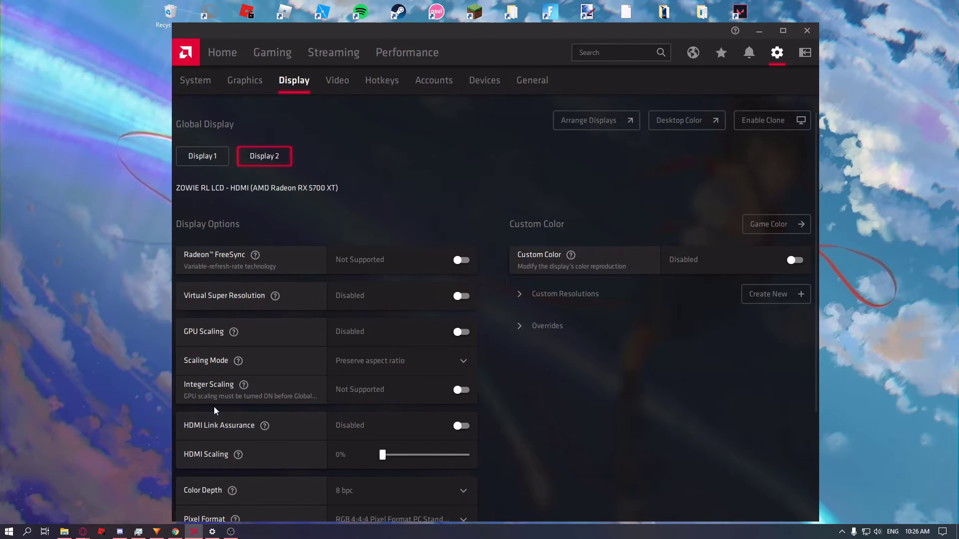
Open the display adapter properties for Display 2 from the Windows advanced display settings.
{"action": "right_click", "coordinate": [138, 354]}
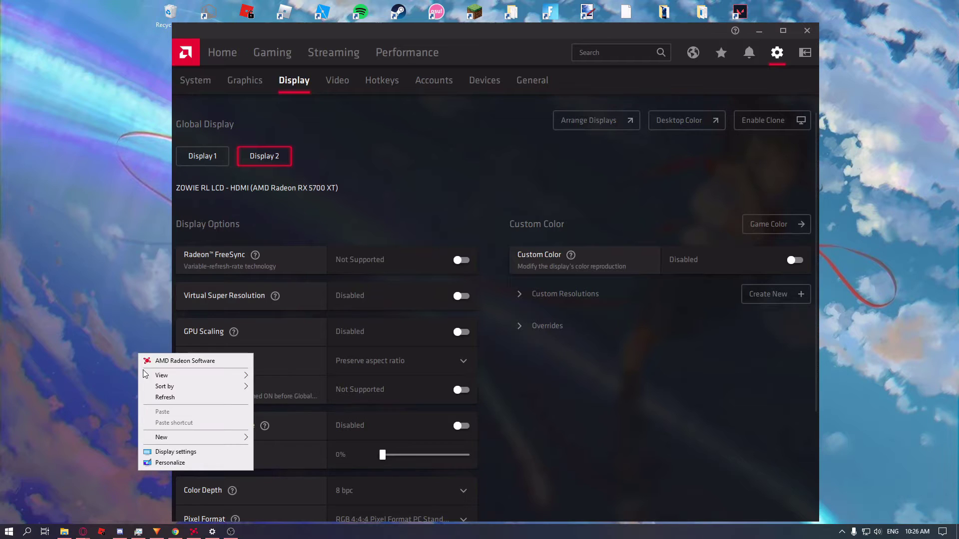
{"action": "left_click", "coordinate": [159, 453]}
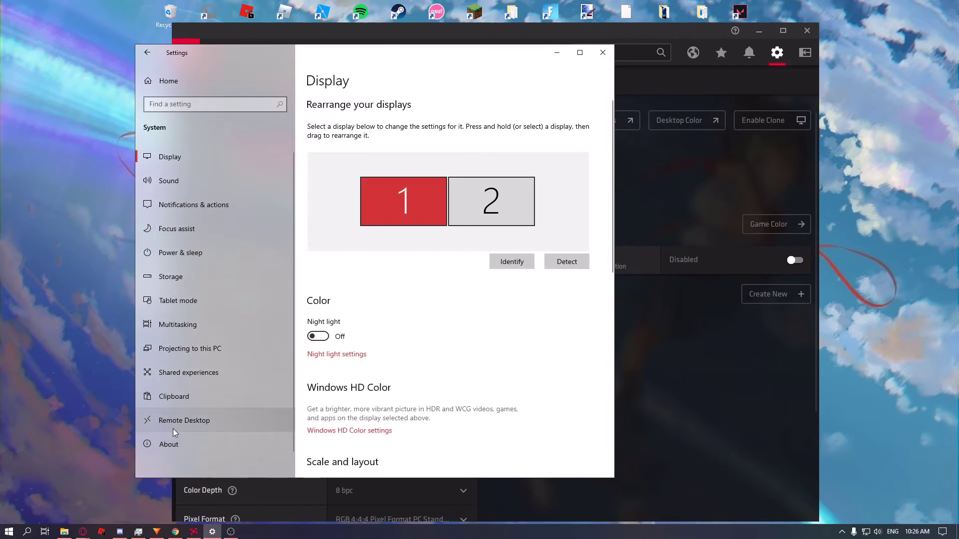
{"action": "left_click", "coordinate": [454, 203]}
{"action": "scroll", "coordinate": [380, 300], "scroll_direction": "down", "scroll_amount": 6}
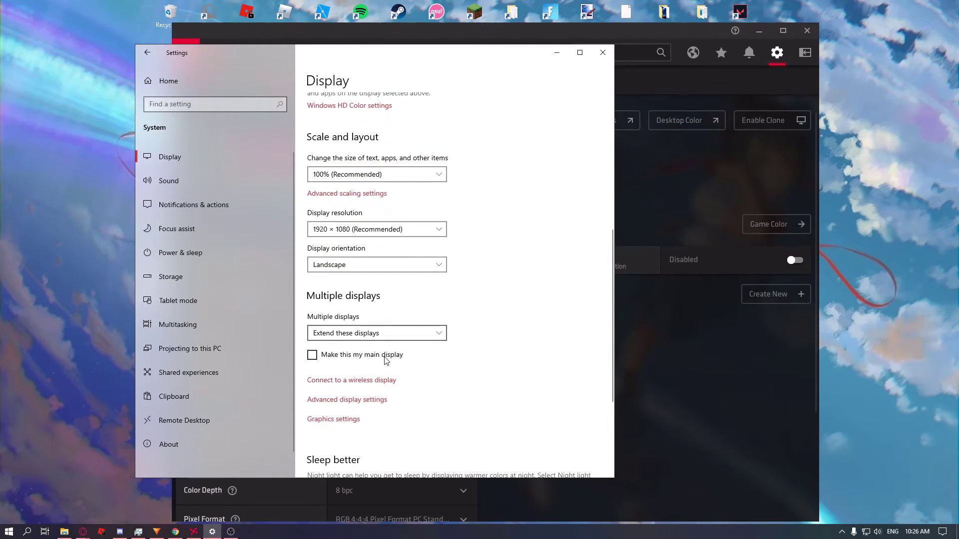
{"action": "left_click", "coordinate": [366, 399]}
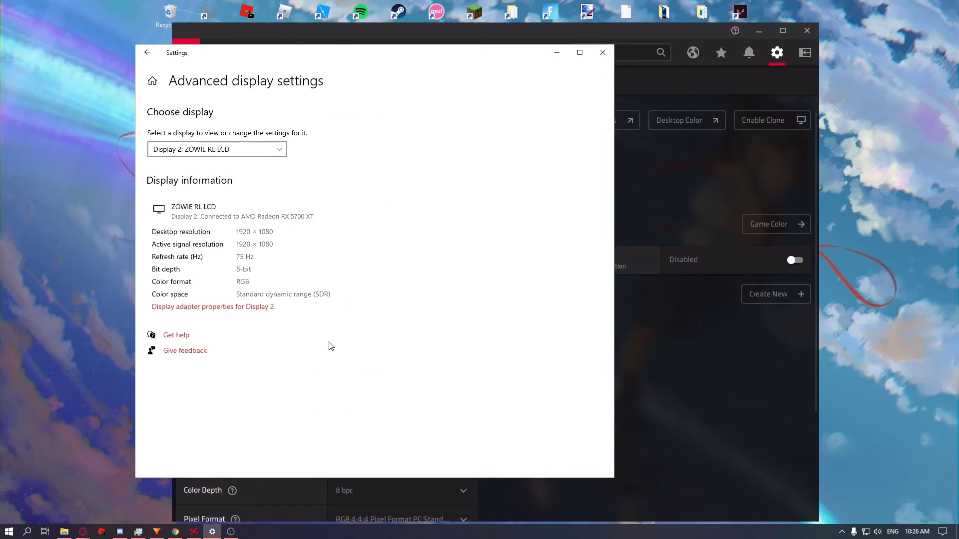
{"action": "left_click", "coordinate": [258, 308]}
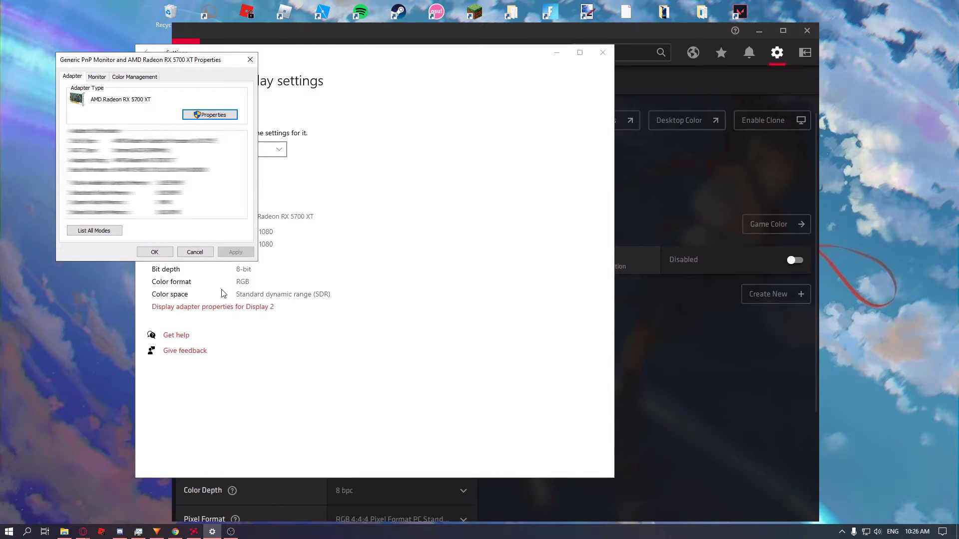
Set the monitor's screen refresh rate to 75 Hertz, then close Windows Settings and minimize AMD Radeon Software.
{"action": "left_click", "coordinate": [96, 78]}
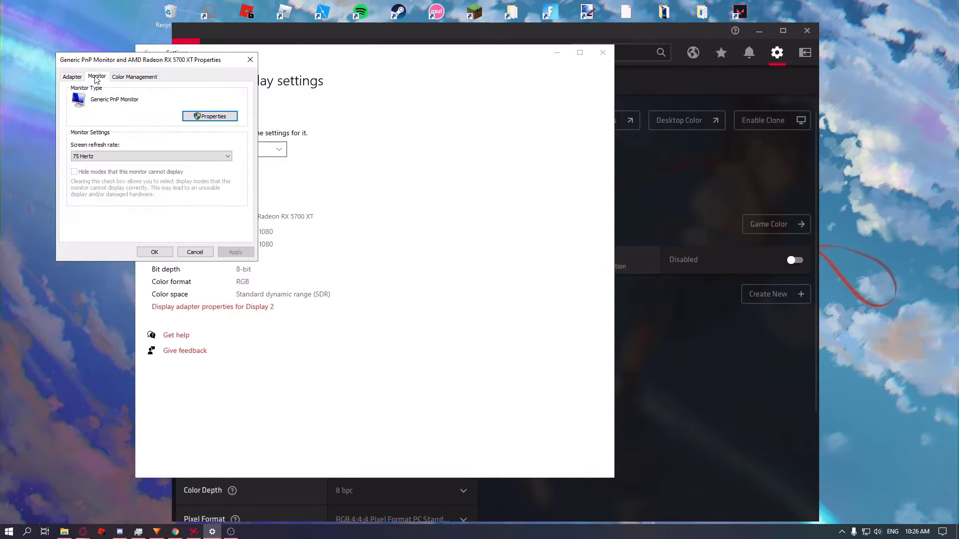
{"action": "left_click", "coordinate": [107, 157]}
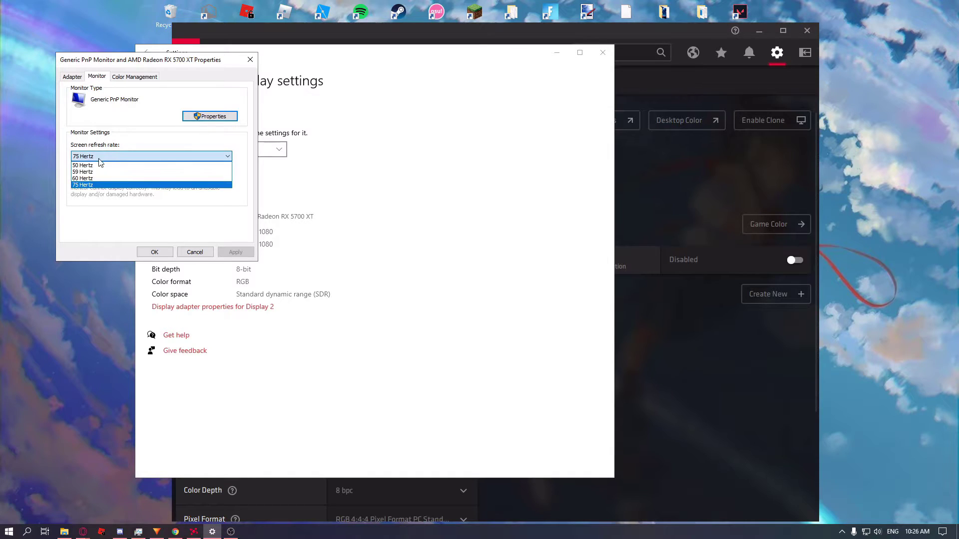
{"action": "left_click", "coordinate": [113, 184]}
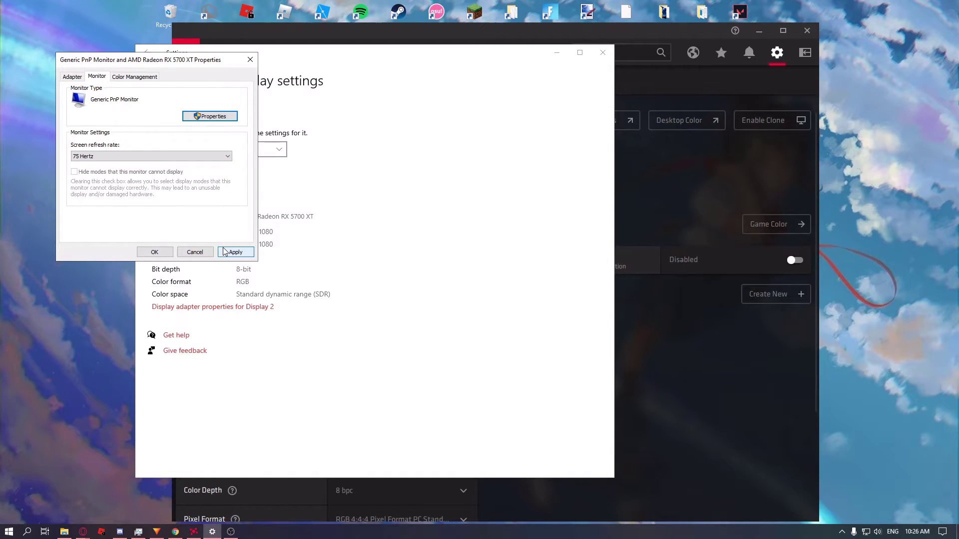
{"action": "left_click", "coordinate": [155, 252]}
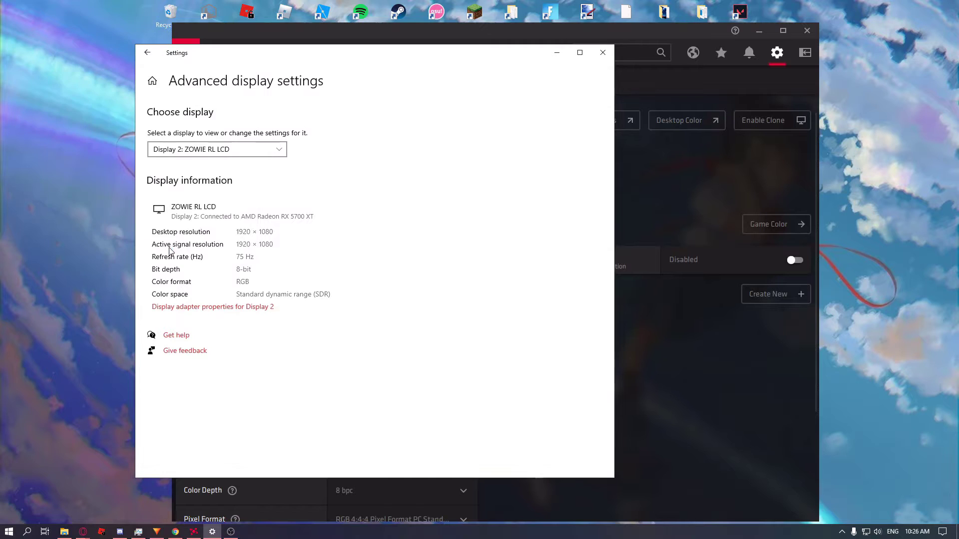
{"action": "left_click", "coordinate": [603, 53]}
{"action": "left_click", "coordinate": [758, 31]}
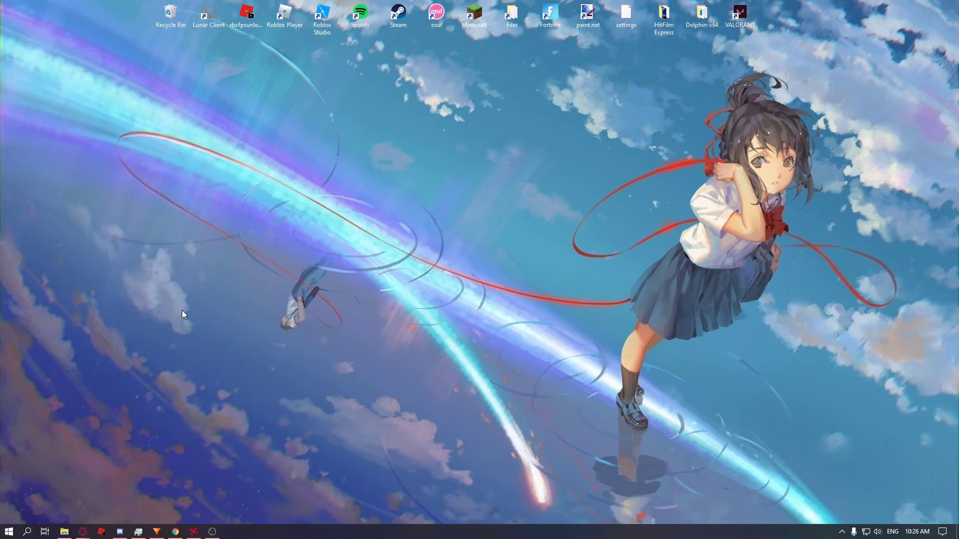
Switch to the Opera browser and search for "testufo" in a new tab.
{"action": "mouse_move", "coordinate": [83, 531]}
{"action": "left_click", "coordinate": [149, 501]}
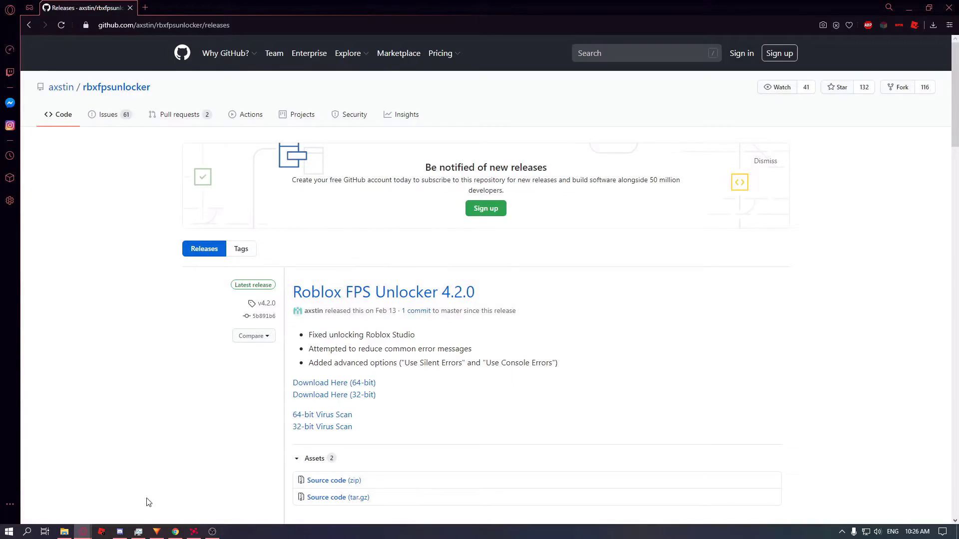
{"action": "left_click", "coordinate": [145, 7]}
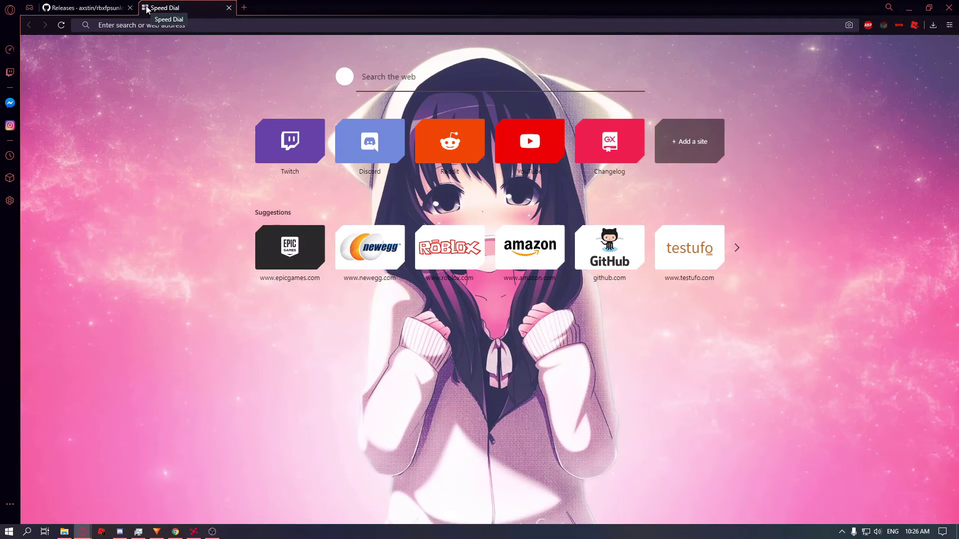
{"action": "type", "text": "testufo"}
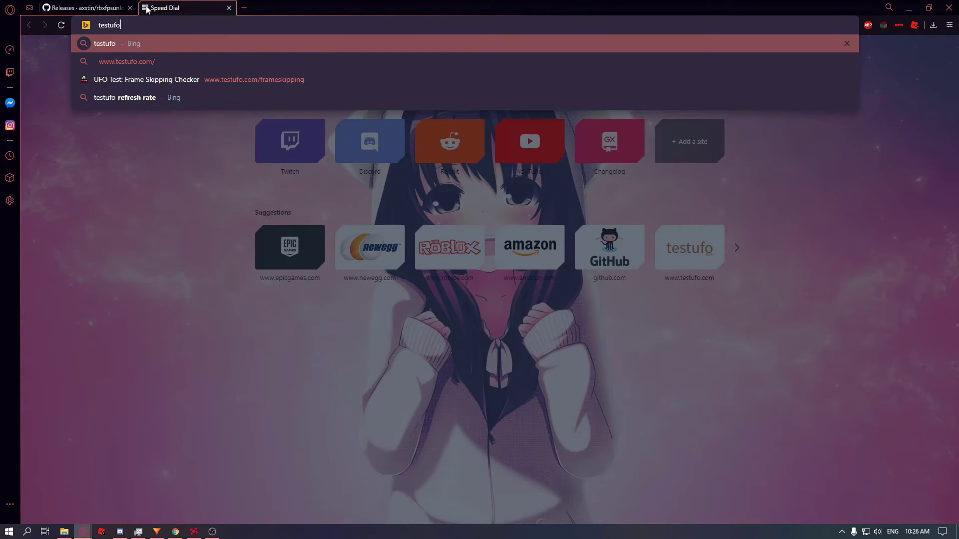
{"action": "key", "text": "Return"}
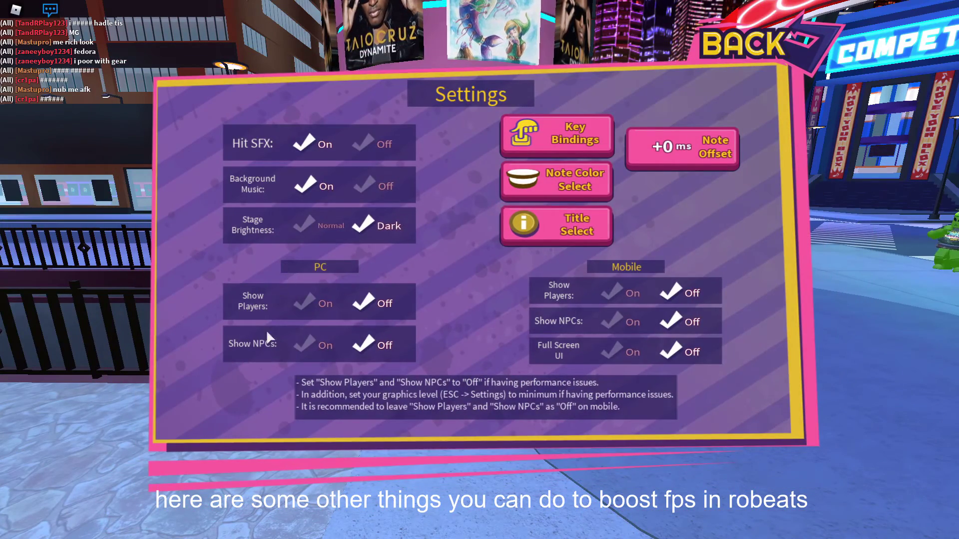
Turn off Fullscreen in the settings of the running Roblox game.
{"action": "key", "text": "Escape"}
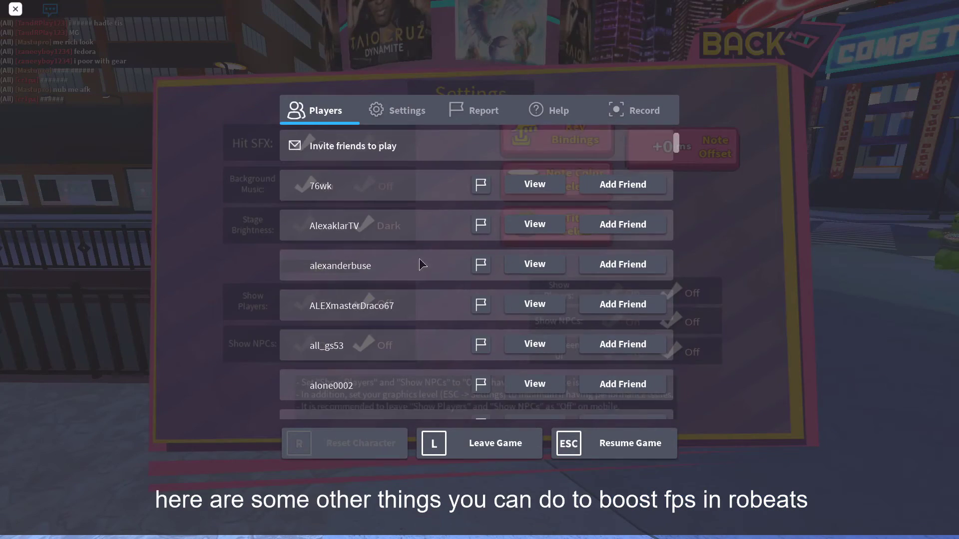
{"action": "left_click", "coordinate": [400, 120]}
{"action": "left_click", "coordinate": [665, 271]}
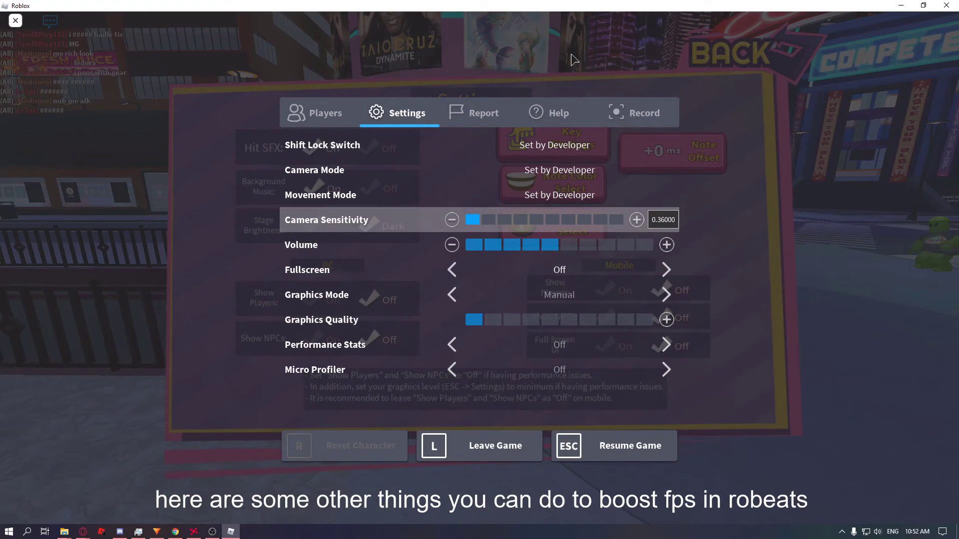